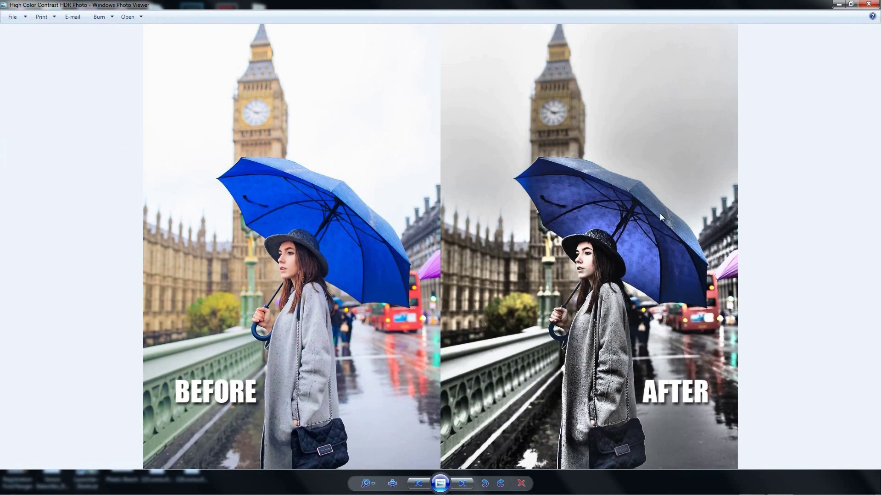
Close the before/after preview, launch Photoshop and open the umbrella photo from the desktop as a docked document.
click(874, 3)
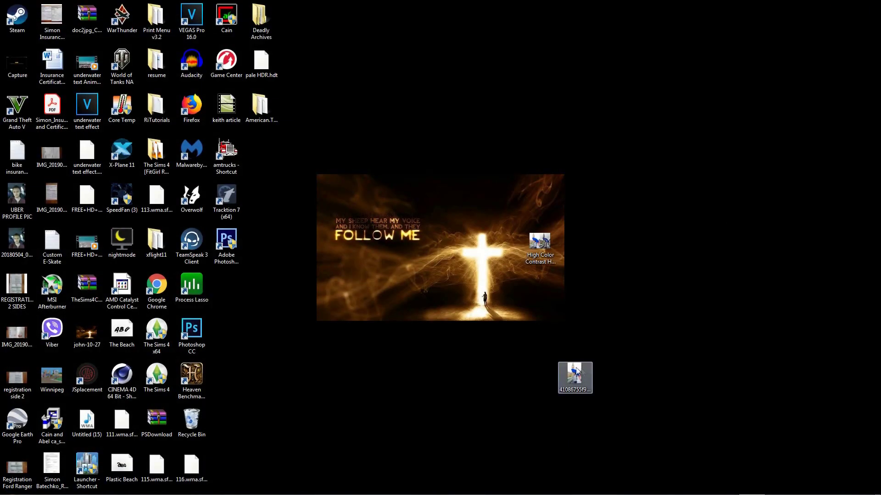
double_click(195, 329)
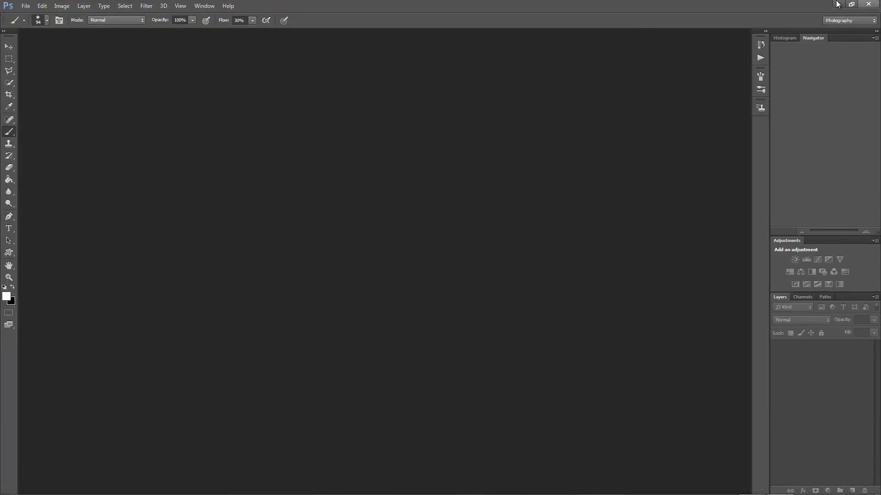
click(838, 4)
drag(574, 372, 610, 296)
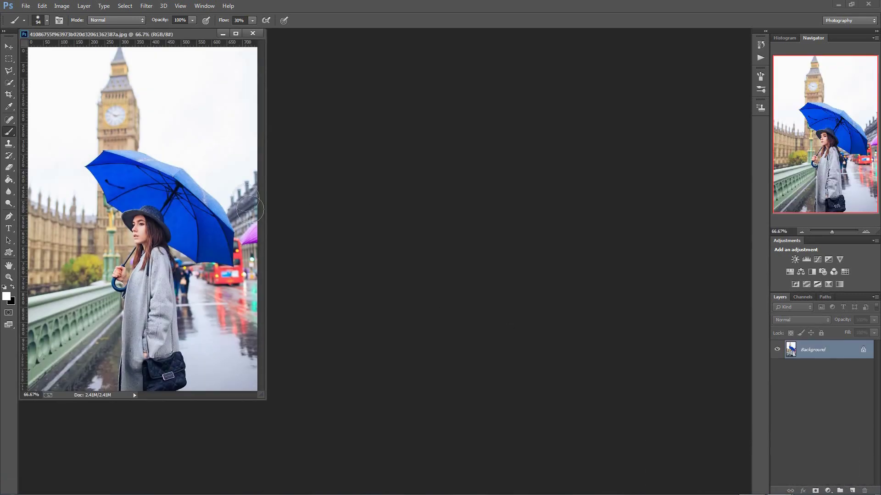
drag(169, 36, 320, 31)
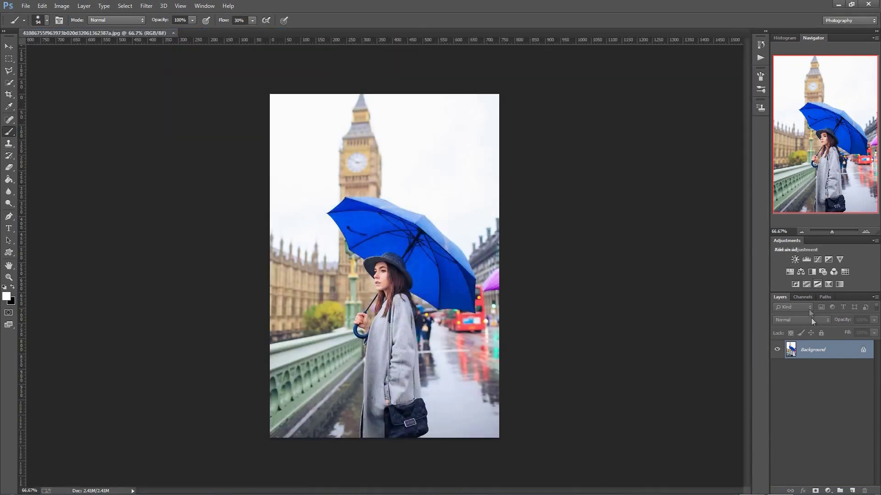
Duplicate the Background layer and convert the copy for Smart Filters.
right_click(842, 352)
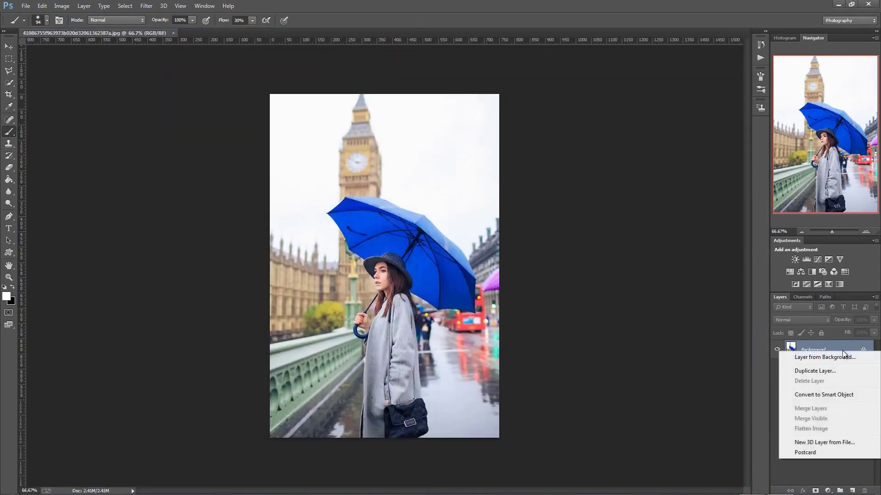
click(829, 371)
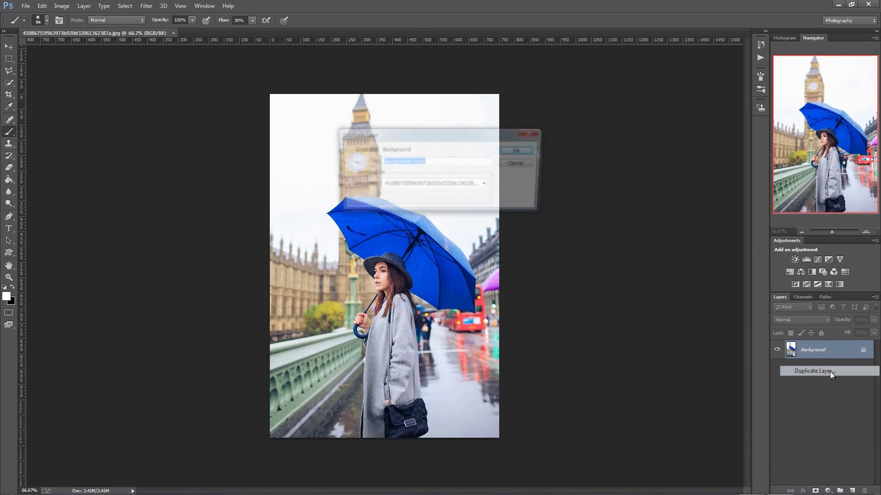
click(520, 150)
click(146, 6)
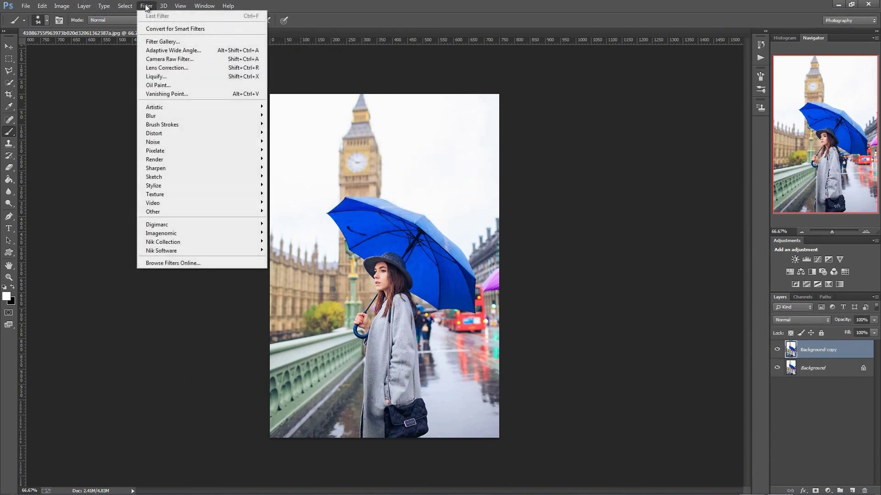
click(175, 28)
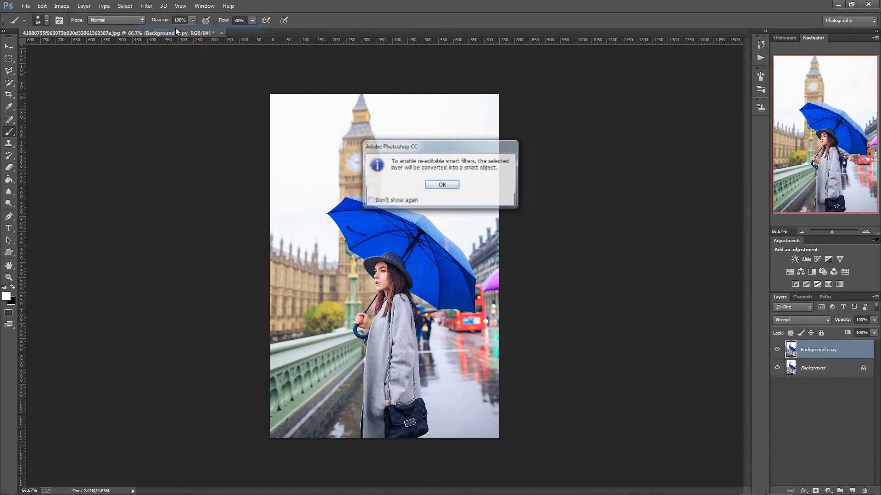
click(441, 186)
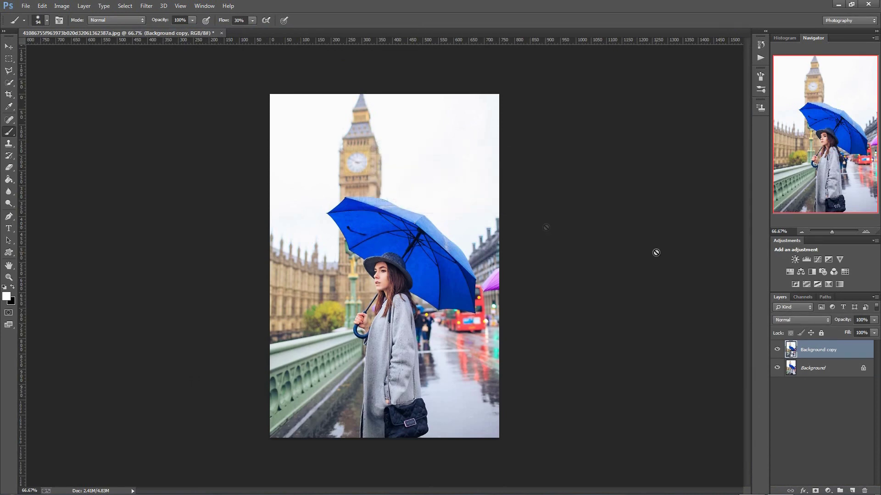
Open the contents of the Background copy smart object and dock its document window as a tab.
double_click(790, 350)
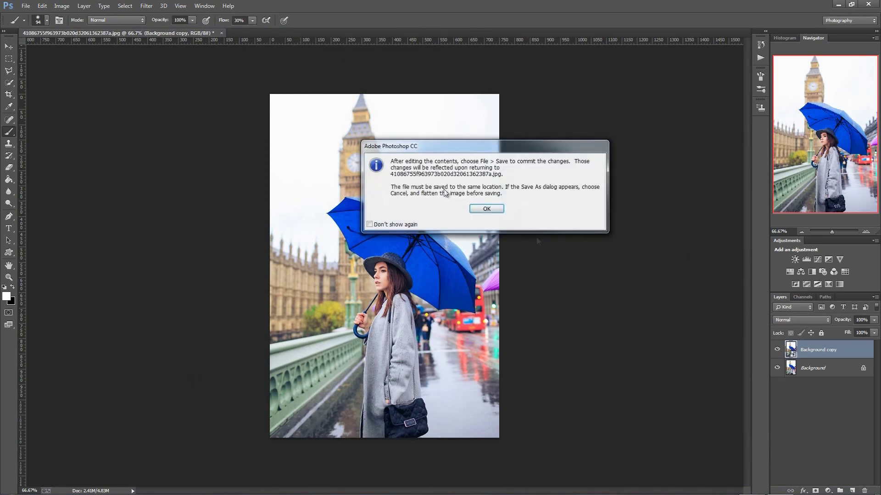
click(487, 212)
drag(153, 45, 340, 32)
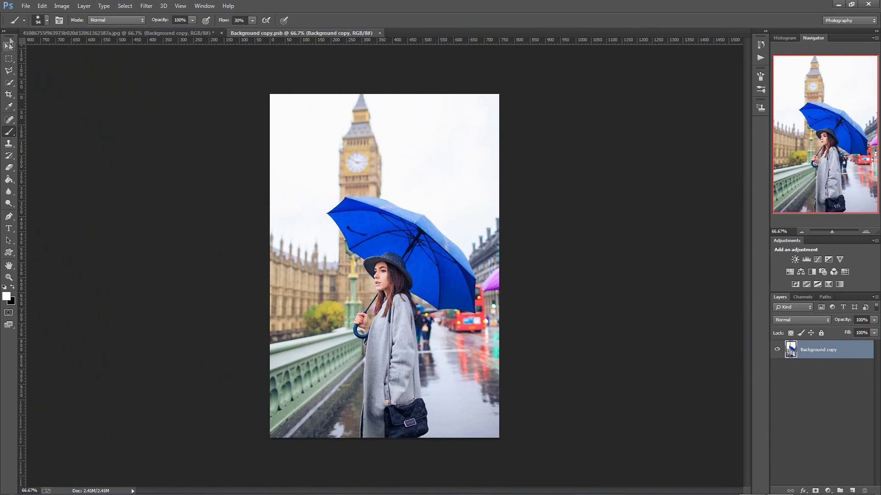
Start HDR Toning on the smart object's image and choose the Monochromatic Artistic preset.
click(66, 8)
mouse_move(82, 28)
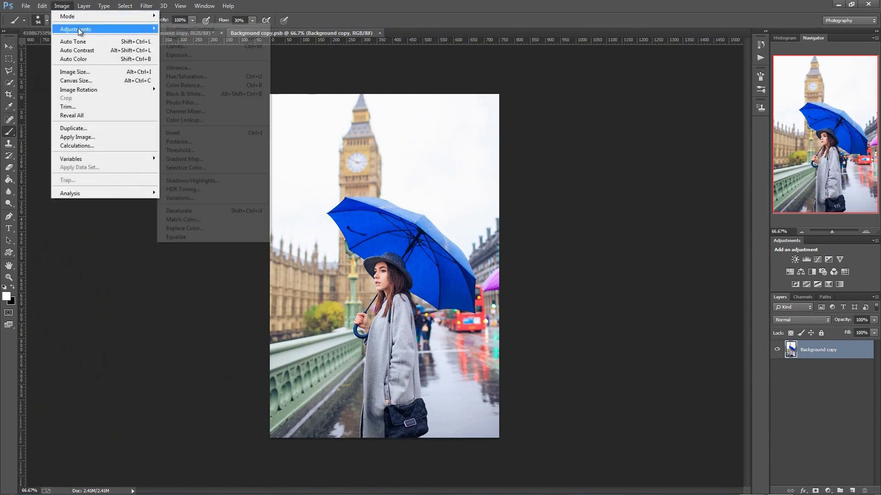
click(205, 190)
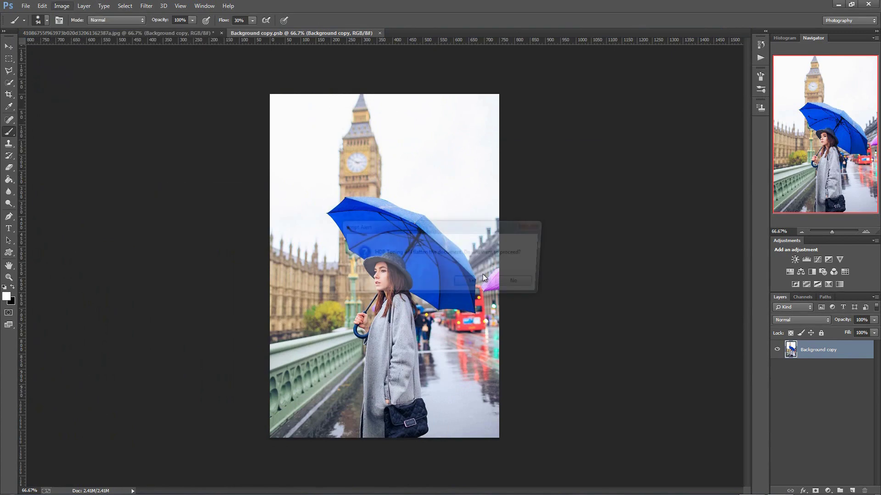
click(475, 284)
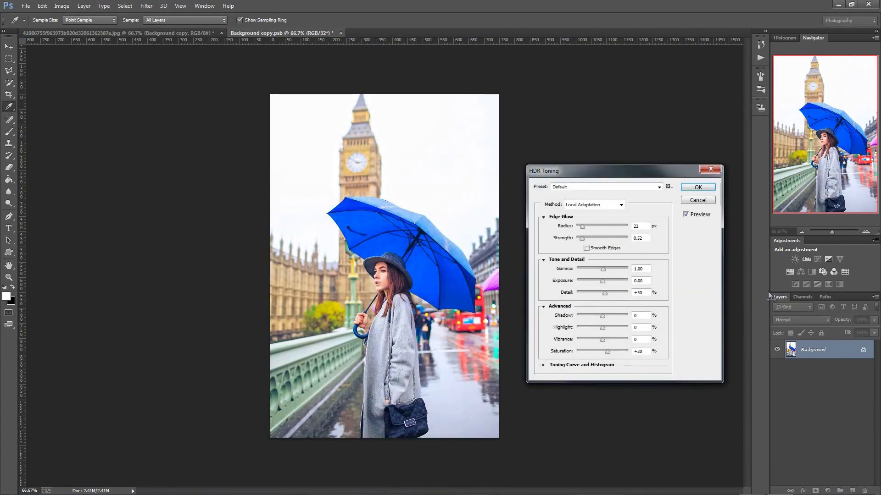
click(655, 187)
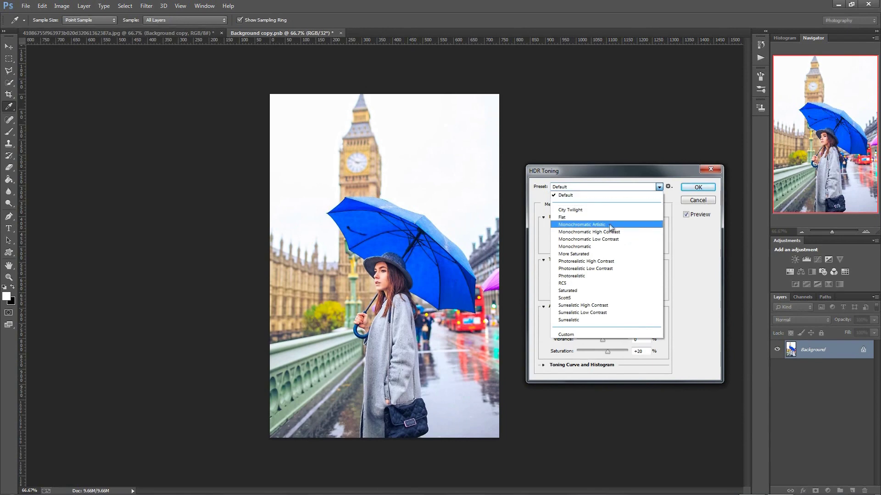
click(614, 225)
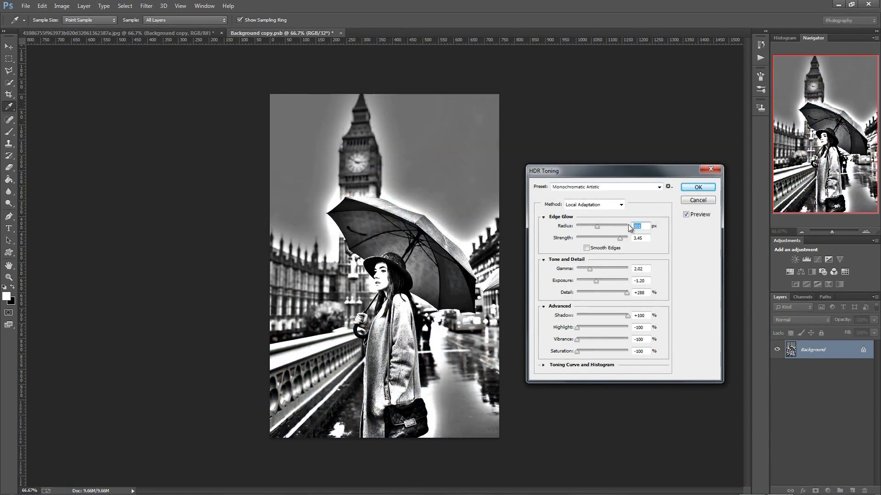
Set the Edge Glow radius to 129 px and strength to 1.44, and enable Smooth Edges.
text(129)
key(Tab)
text(1)
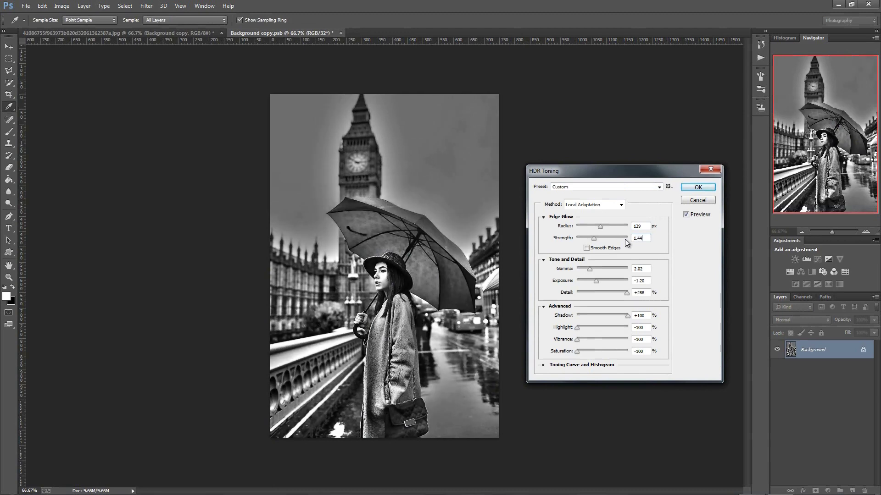
click(587, 249)
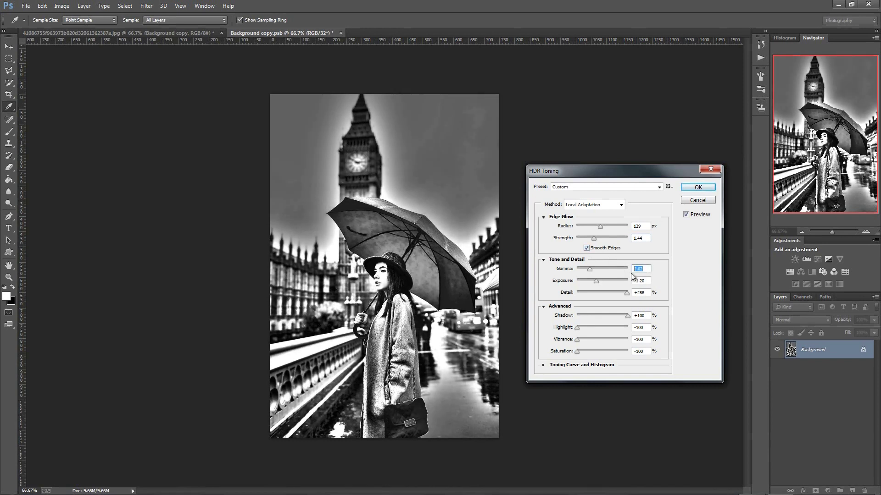
Set the HDR toning gamma to 1, exposure to -1.67 and detail to +268%.
text(1)
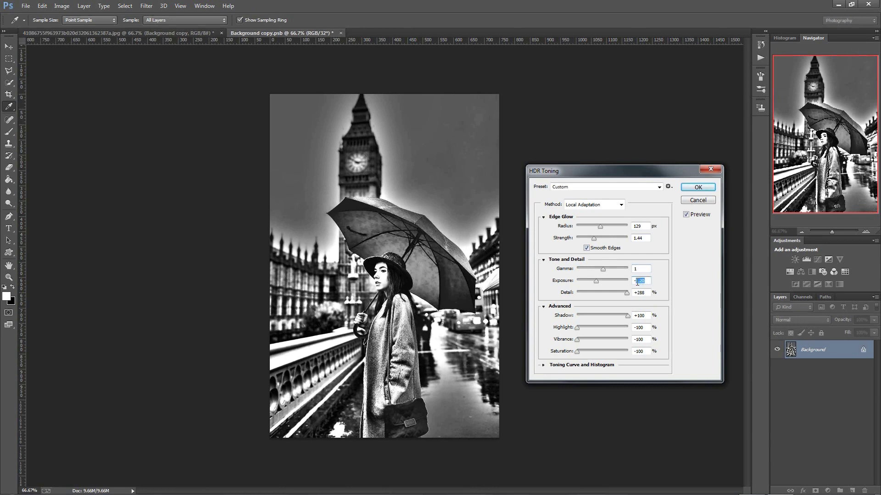
text(-1.6)
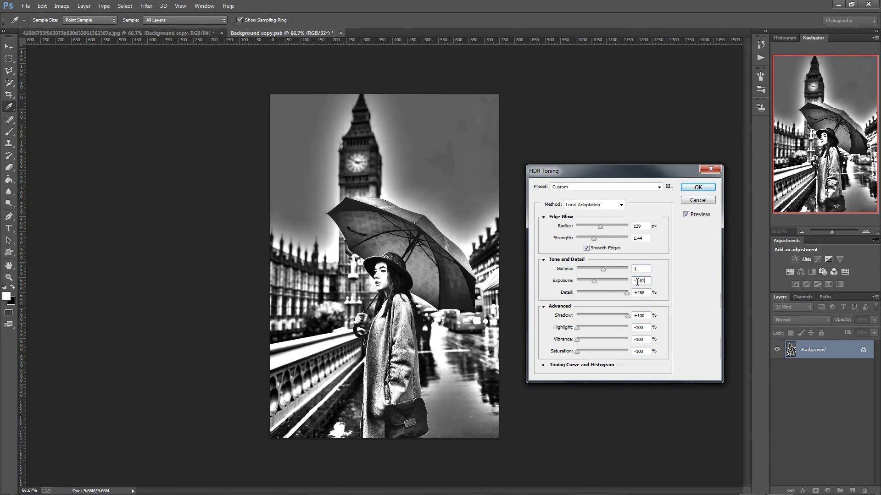
text(7)
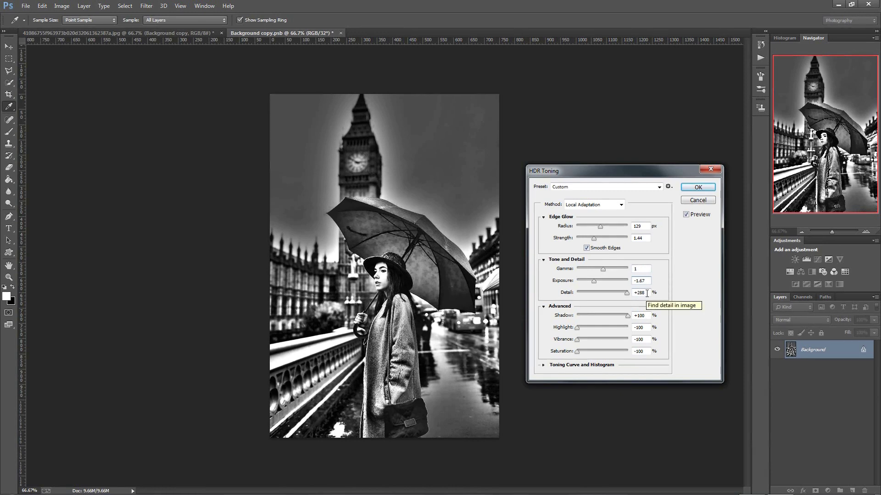
click(646, 293)
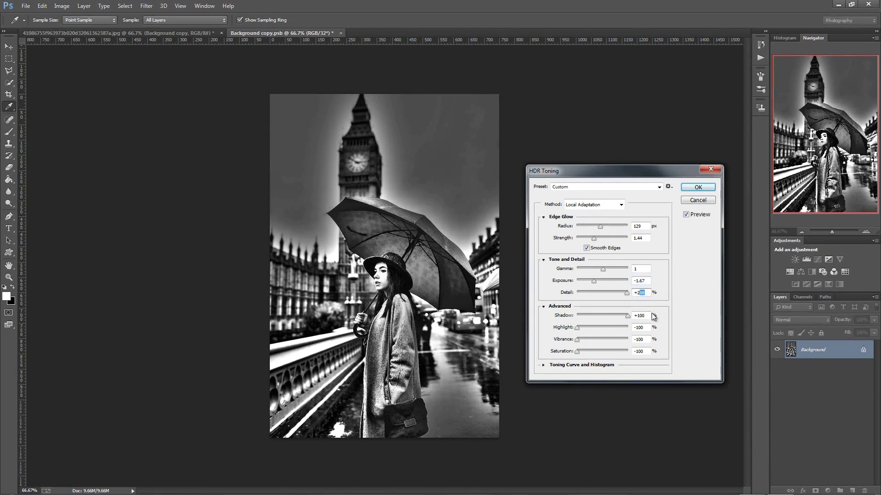
text(68)
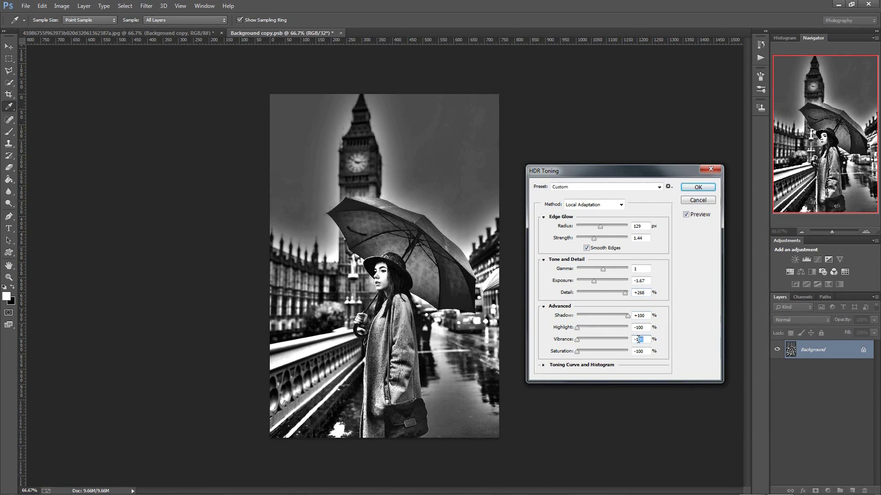
Set the vibrance to -73% and the saturation to -12%, and apply the HDR toning.
key(BackSpace)
text(73)
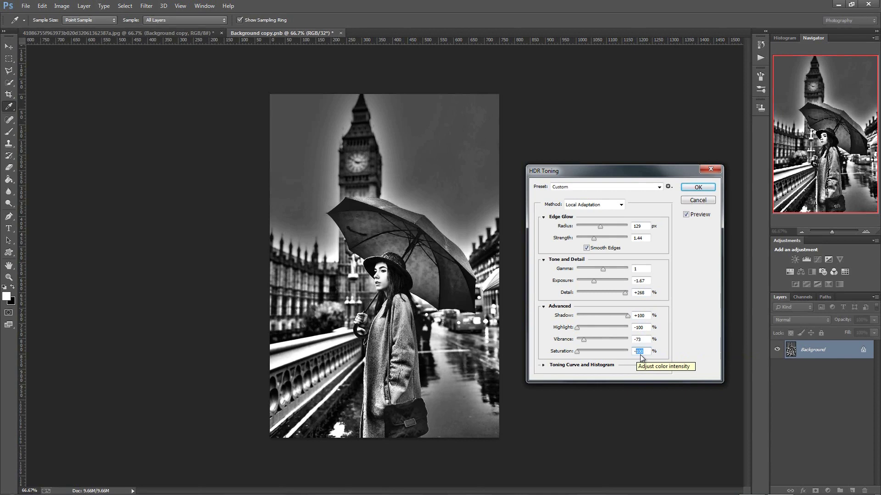
key(BackSpace)
text(12)
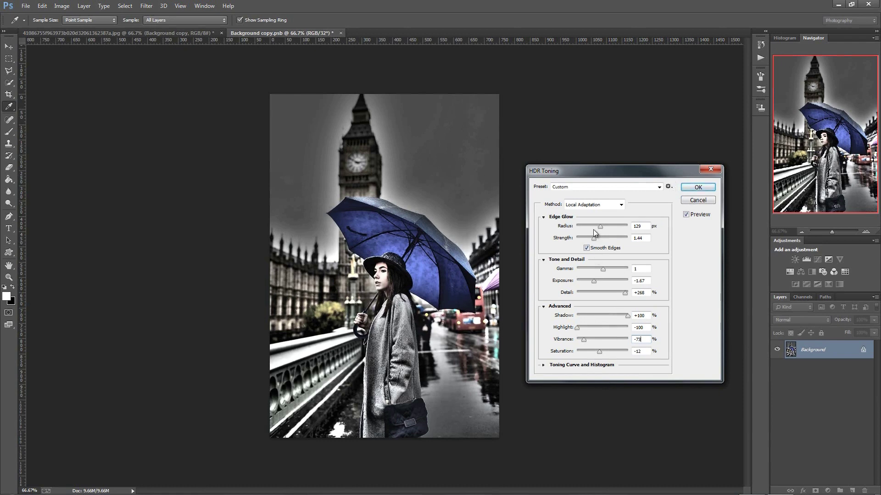
click(695, 188)
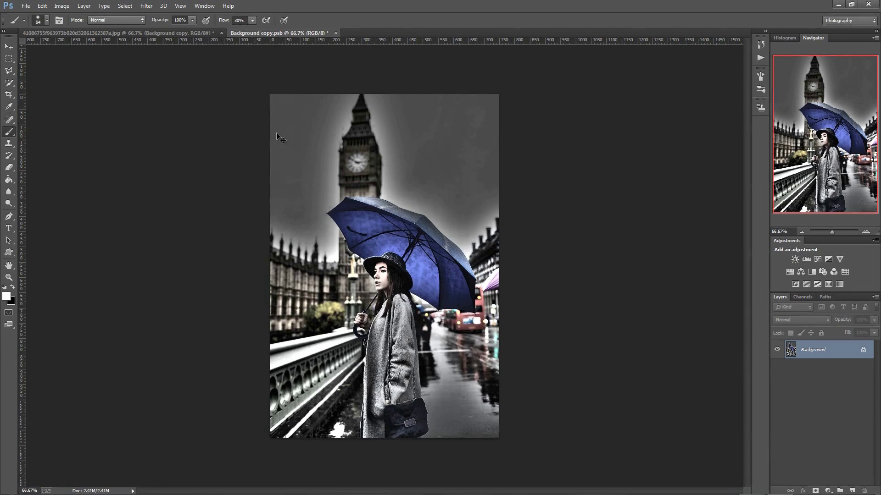
Save the smart object's contents and close its document to return to the main photo.
key(ctrl+s)
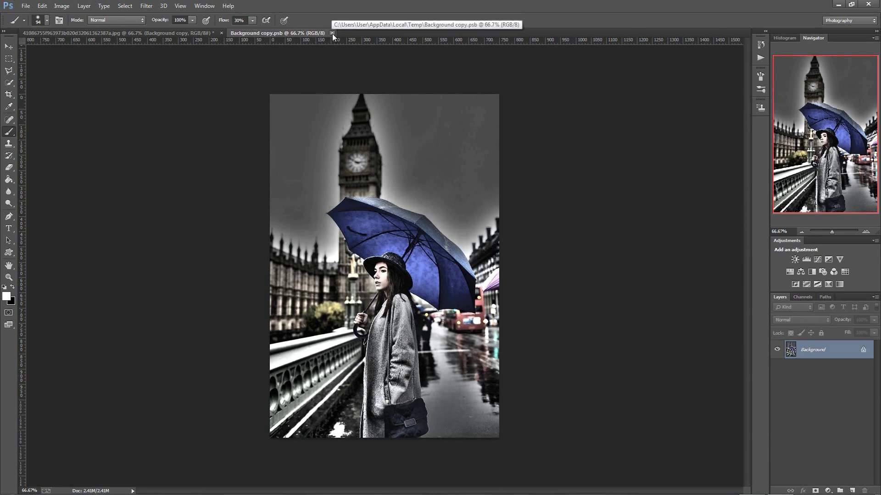
click(332, 33)
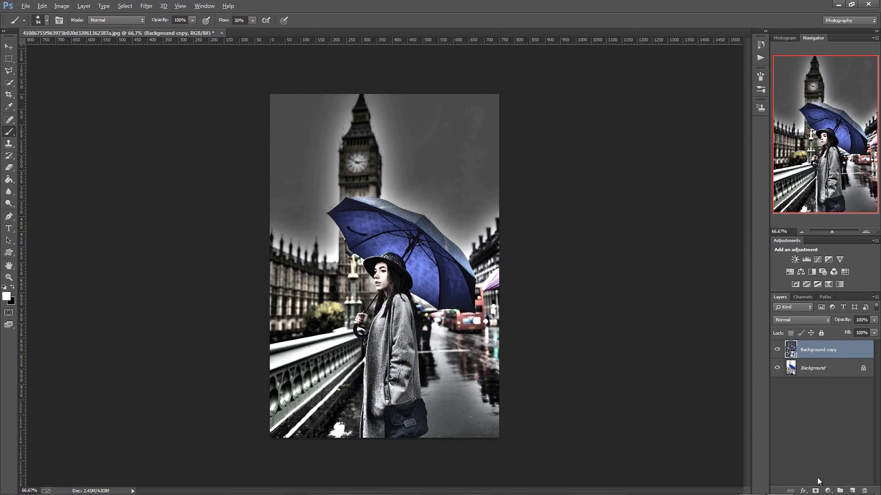
Add a black-filled layer mask to the Background copy layer and confirm white as the foreground color.
alt+click(817, 491)
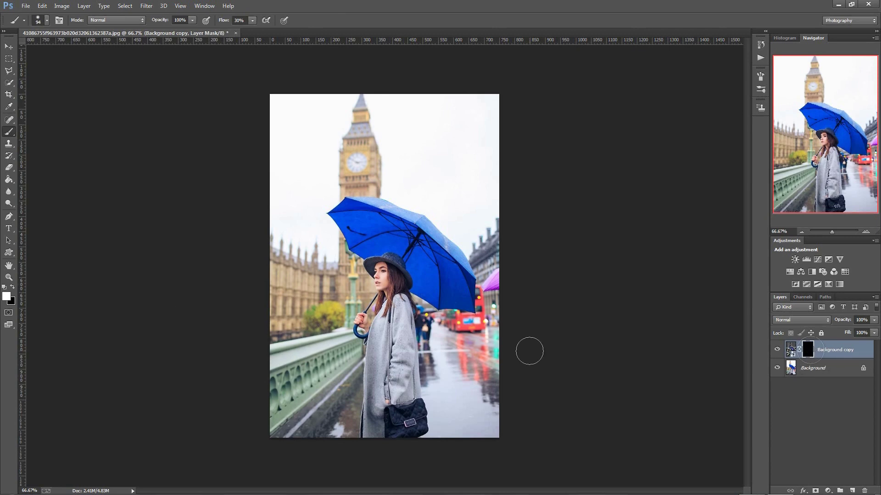
click(7, 296)
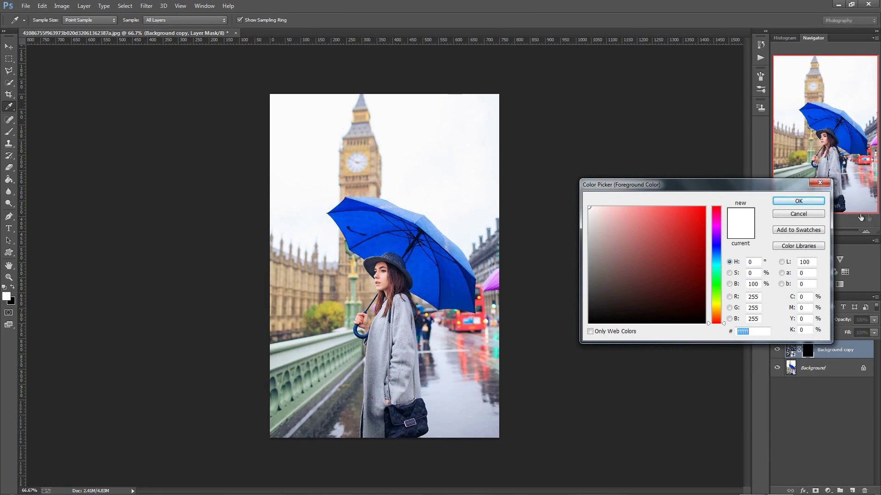
click(798, 202)
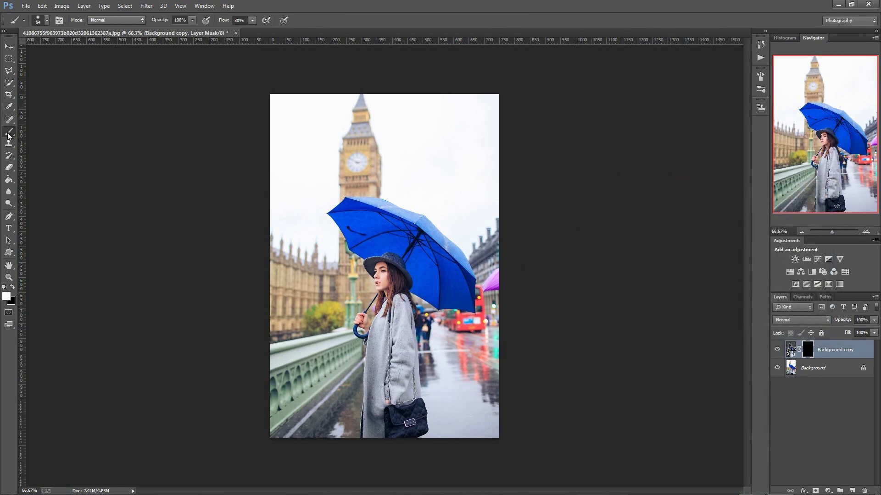
Set the brush size to 188 px, keeping opacity at 100% and flow at 30%.
click(47, 20)
drag(76, 50, 92, 50)
click(46, 21)
click(193, 20)
click(192, 20)
click(253, 21)
click(252, 20)
Paint white on the mask over the woman, umbrella, bridge, street and lower buildings to reveal the HDR effect.
mouse_move(508, 324)
mouse_down()
mouse_move(455, 420)
mouse_move(447, 416)
mouse_move(486, 448)
mouse_move(490, 387)
mouse_move(425, 460)
mouse_move(396, 370)
mouse_move(521, 349)
mouse_move(341, 421)
mouse_move(449, 360)
mouse_move(337, 447)
mouse_move(312, 381)
mouse_move(281, 413)
mouse_move(265, 395)
mouse_move(360, 349)
mouse_move(259, 391)
mouse_move(301, 444)
mouse_move(384, 382)
mouse_move(384, 391)
mouse_move(394, 327)
mouse_move(388, 271)
mouse_move(418, 357)
mouse_move(411, 363)
mouse_move(474, 312)
mouse_move(504, 261)
mouse_up()
mouse_move(381, 337)
mouse_down()
mouse_move(365, 298)
mouse_move(281, 292)
mouse_move(269, 336)
mouse_move(320, 314)
mouse_move(337, 294)
mouse_move(272, 274)
mouse_move(355, 308)
mouse_move(368, 299)
mouse_move(368, 270)
mouse_move(438, 274)
mouse_move(457, 297)
mouse_move(443, 263)
mouse_move(357, 219)
mouse_move(426, 272)
mouse_move(480, 355)
mouse_move(410, 336)
mouse_move(394, 320)
mouse_move(441, 308)
mouse_move(495, 346)
mouse_move(484, 404)
mouse_up()
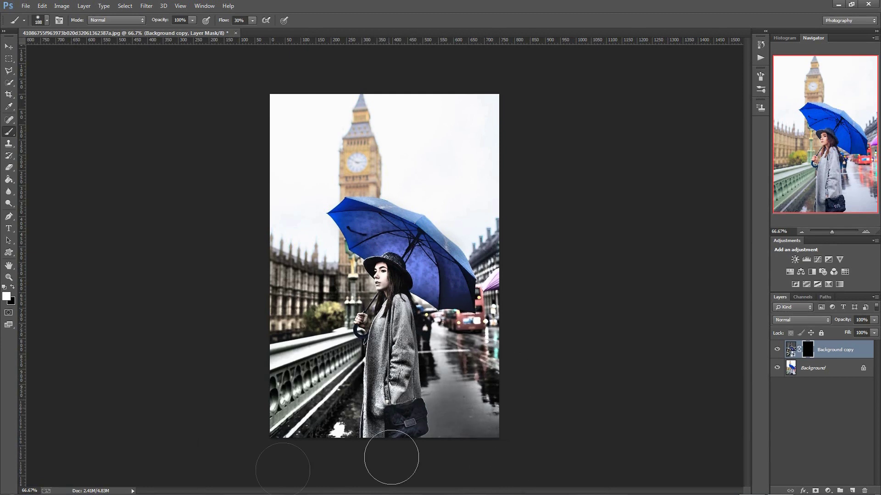
mouse_move(348, 288)
mouse_down()
mouse_move(363, 250)
mouse_move(367, 266)
mouse_up()
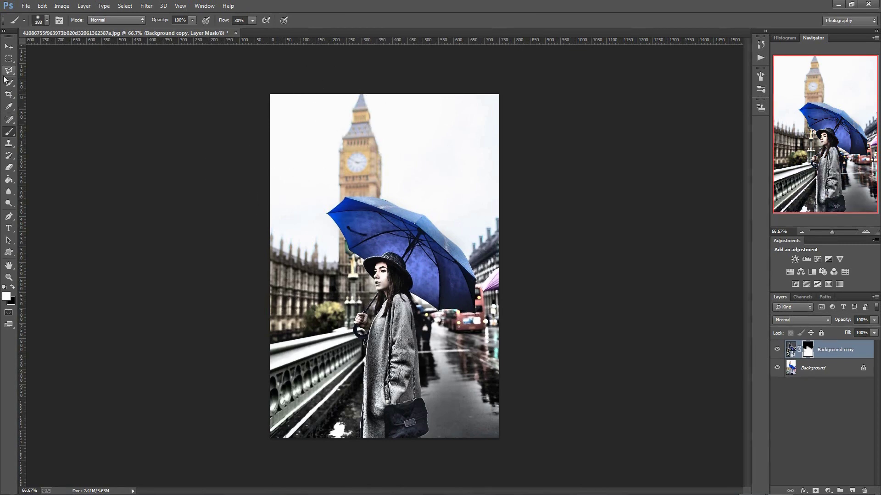
Set the brush size to 48 px and its opacity to 35%.
click(47, 20)
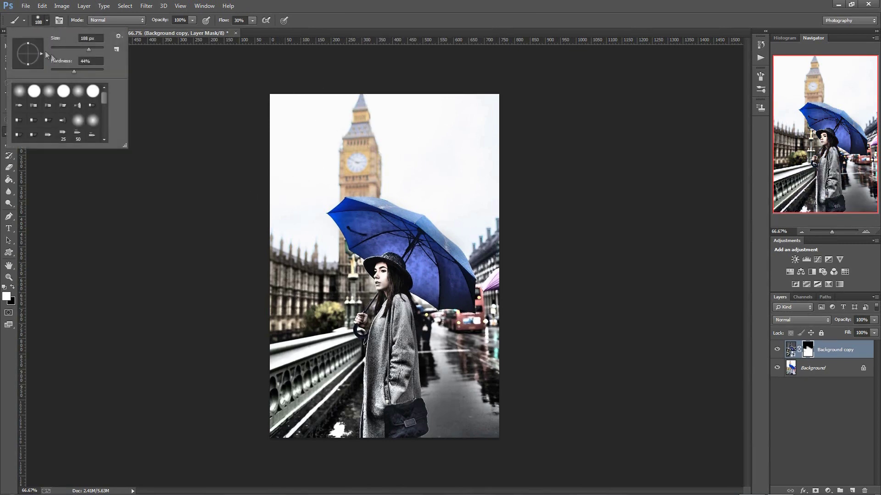
click(47, 19)
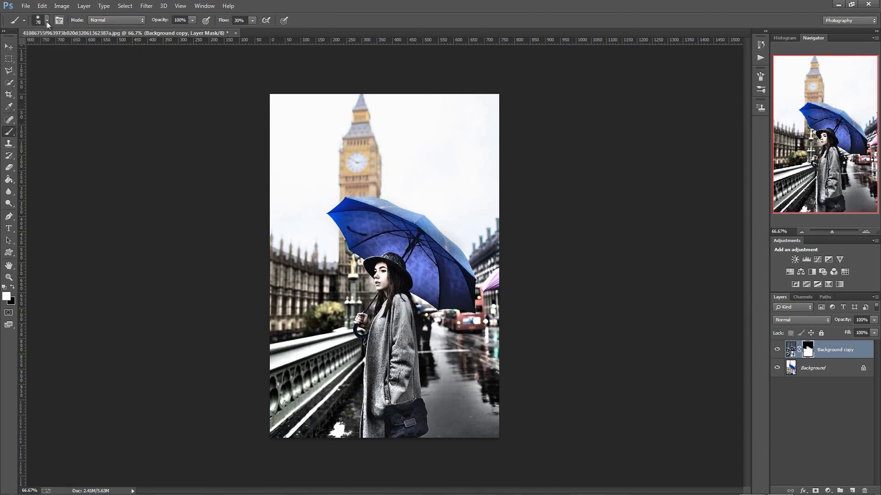
click(47, 21)
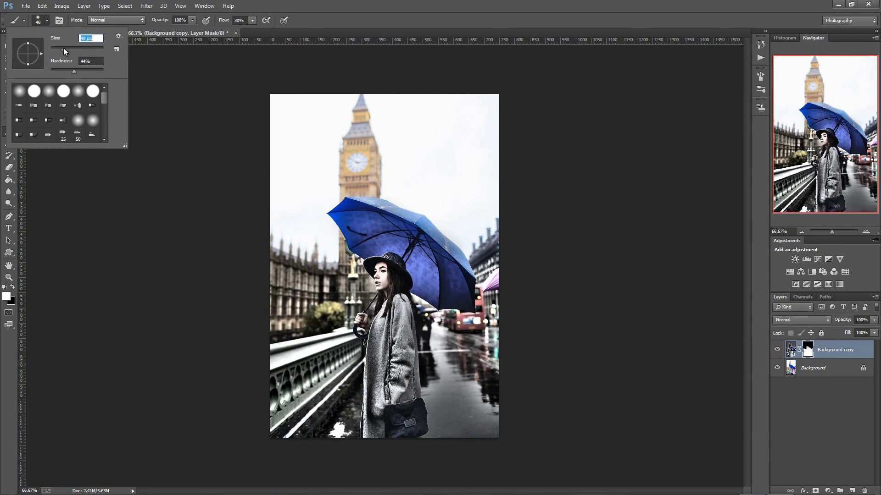
click(46, 19)
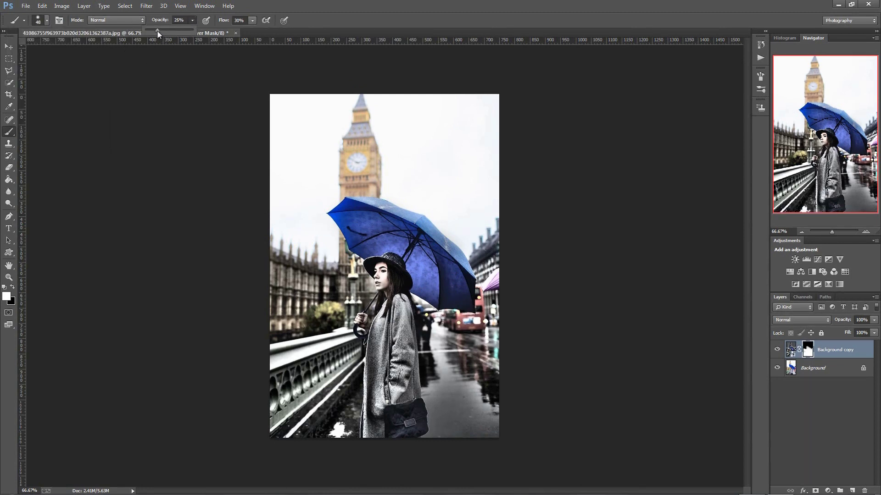
click(193, 20)
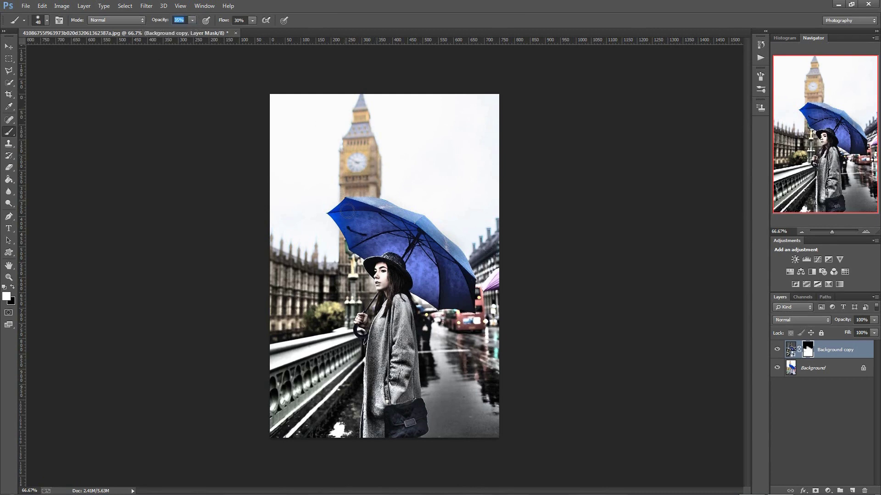
Paint white on the layer mask over the clock tower, from its spire down to the umbrella, to partly reveal the HDR effect.
mouse_move(355, 173)
mouse_down()
mouse_move(355, 152)
mouse_move(347, 180)
mouse_move(347, 161)
mouse_move(367, 168)
mouse_move(365, 138)
mouse_move(356, 142)
mouse_move(348, 151)
mouse_move(374, 150)
mouse_move(361, 112)
mouse_move(355, 132)
mouse_move(361, 112)
mouse_up()
mouse_move(350, 147)
mouse_down()
mouse_move(343, 187)
mouse_move(356, 209)
mouse_move(366, 173)
mouse_move(378, 199)
mouse_move(374, 162)
mouse_move(357, 191)
mouse_move(358, 157)
mouse_move(342, 194)
mouse_move(369, 187)
mouse_up()
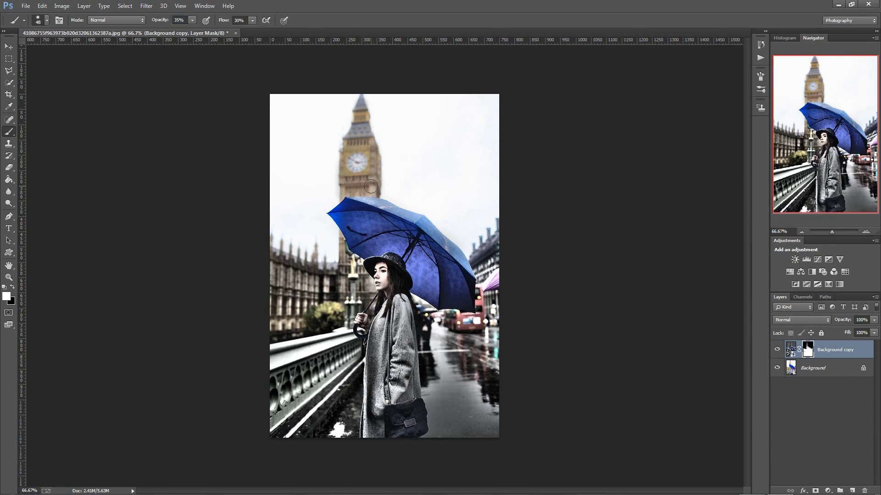
mouse_move(352, 225)
mouse_down()
mouse_move(370, 181)
mouse_move(358, 193)
mouse_move(345, 183)
mouse_move(368, 177)
mouse_move(367, 154)
mouse_move(347, 172)
mouse_up()
mouse_move(349, 224)
mouse_down()
mouse_move(370, 192)
mouse_move(356, 144)
mouse_move(381, 195)
mouse_move(365, 182)
mouse_move(350, 183)
mouse_up()
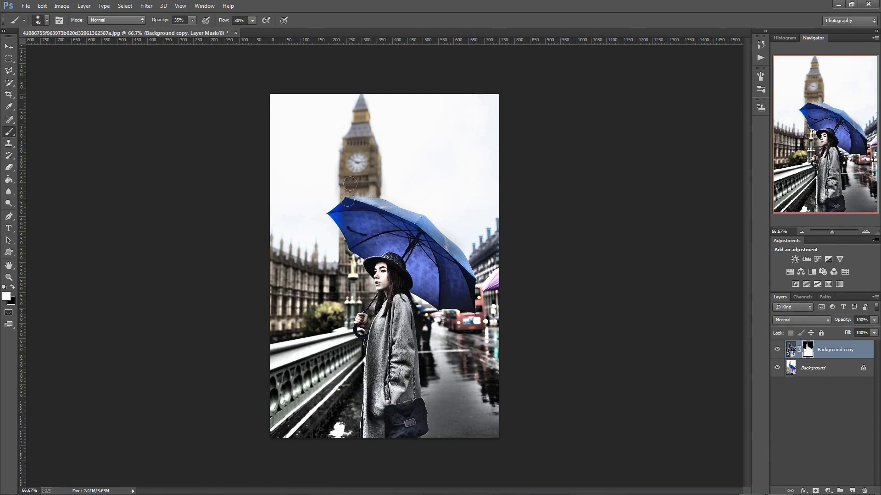
drag(363, 133, 368, 142)
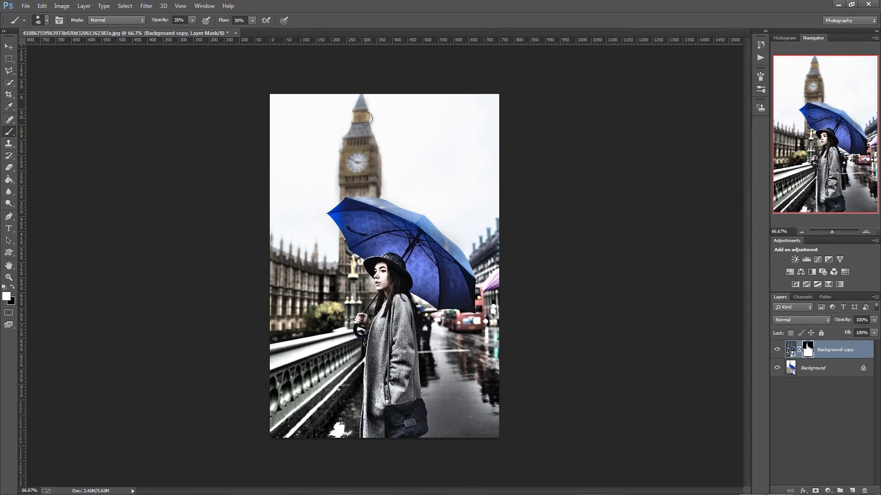
drag(358, 119, 360, 111)
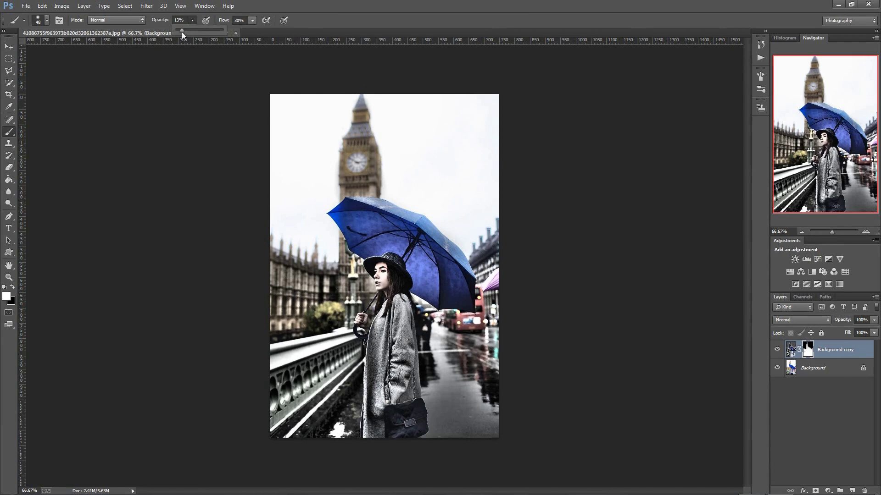
Paint white on the layer mask across the sky with a 472 px brush at 10% opacity to bring in a subtle HDR effect.
click(193, 19)
click(46, 21)
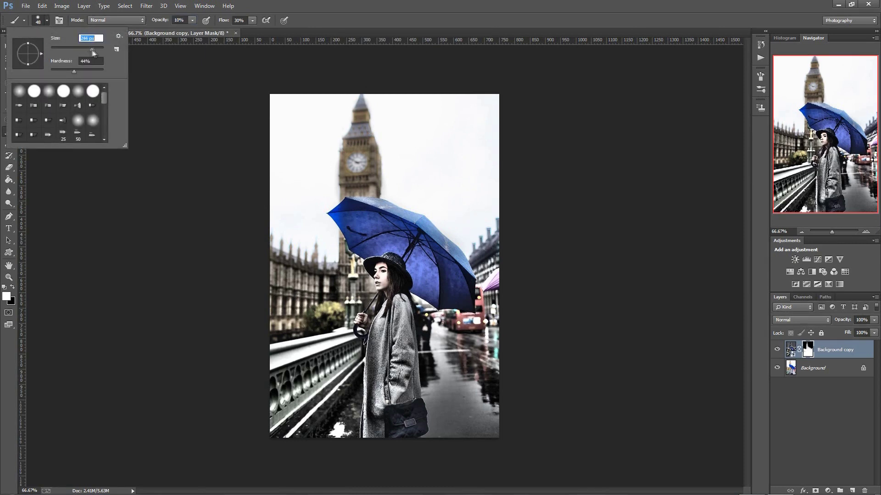
drag(95, 49, 94, 50)
click(97, 49)
click(45, 23)
mouse_move(505, 193)
mouse_down()
mouse_move(276, 205)
mouse_move(448, 227)
mouse_move(513, 199)
mouse_move(321, 233)
mouse_move(258, 229)
mouse_move(247, 197)
mouse_move(349, 223)
mouse_move(472, 208)
mouse_move(500, 180)
mouse_move(545, 196)
mouse_move(448, 207)
mouse_move(440, 186)
mouse_move(350, 271)
mouse_move(371, 264)
mouse_move(330, 265)
mouse_move(251, 244)
mouse_move(329, 266)
mouse_move(417, 271)
mouse_move(512, 220)
mouse_move(448, 261)
mouse_move(263, 282)
mouse_move(244, 298)
mouse_move(373, 278)
mouse_move(499, 210)
mouse_move(509, 178)
mouse_move(415, 197)
mouse_move(340, 188)
mouse_move(348, 219)
mouse_move(511, 217)
mouse_move(287, 227)
mouse_move(376, 188)
mouse_move(213, 215)
mouse_move(323, 176)
mouse_move(251, 224)
mouse_move(243, 214)
mouse_move(412, 237)
mouse_move(437, 213)
mouse_move(393, 172)
mouse_move(368, 212)
mouse_move(502, 184)
mouse_move(507, 168)
mouse_move(315, 224)
mouse_move(302, 188)
mouse_move(357, 186)
mouse_move(211, 199)
mouse_move(240, 108)
mouse_move(508, 114)
mouse_move(395, 122)
mouse_move(339, 159)
mouse_move(308, 140)
mouse_move(389, 112)
mouse_move(244, 128)
mouse_move(521, 98)
mouse_move(223, 127)
mouse_move(422, 88)
mouse_move(236, 146)
mouse_move(502, 92)
mouse_move(338, 141)
mouse_move(229, 158)
mouse_move(325, 132)
mouse_move(388, 165)
mouse_move(383, 202)
mouse_move(340, 126)
mouse_move(295, 167)
mouse_move(314, 216)
mouse_move(298, 206)
mouse_move(338, 122)
mouse_move(383, 138)
mouse_move(393, 112)
mouse_move(359, 224)
mouse_move(350, 158)
mouse_up()
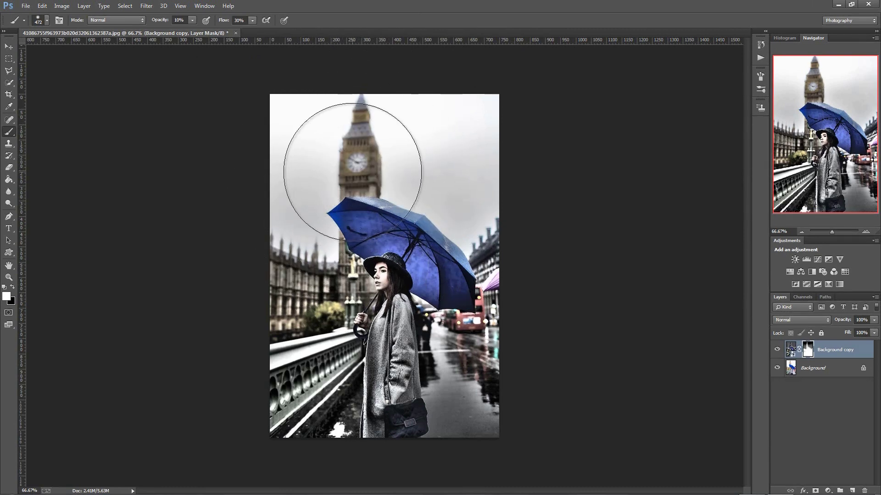
Select the Background copy layer and toggle its visibility off and on to compare the original photo with the HDR result.
click(849, 370)
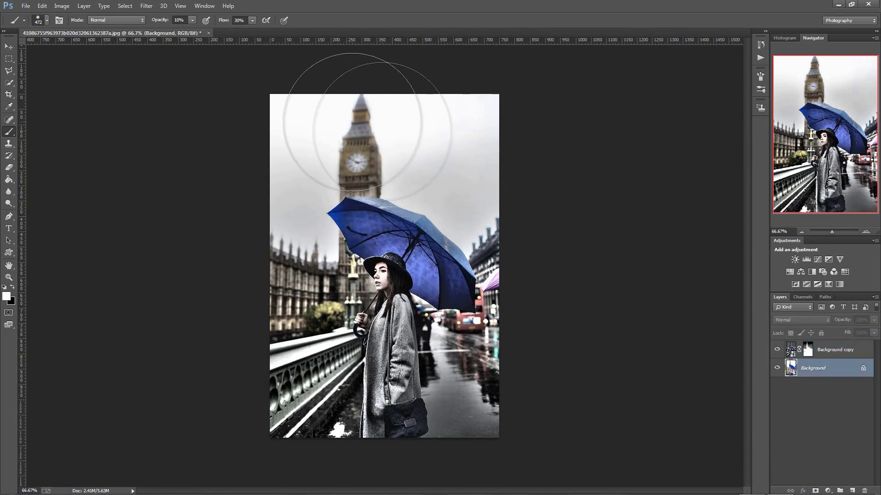
click(858, 352)
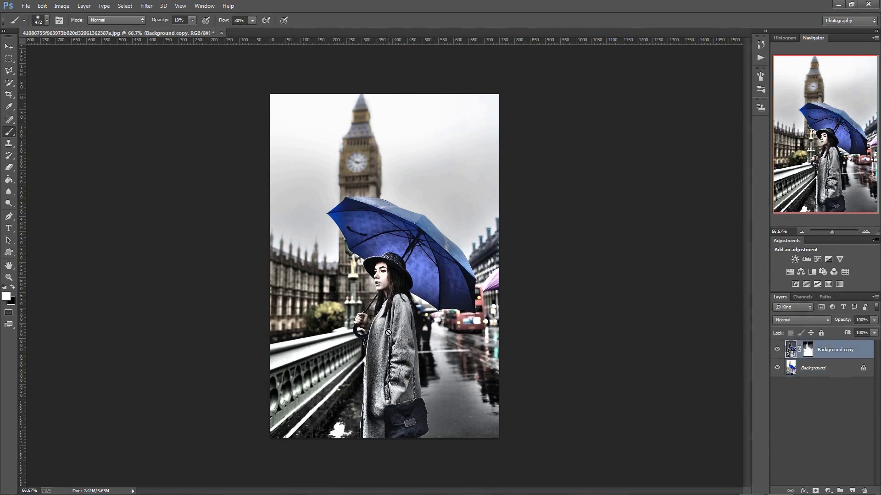
click(778, 350)
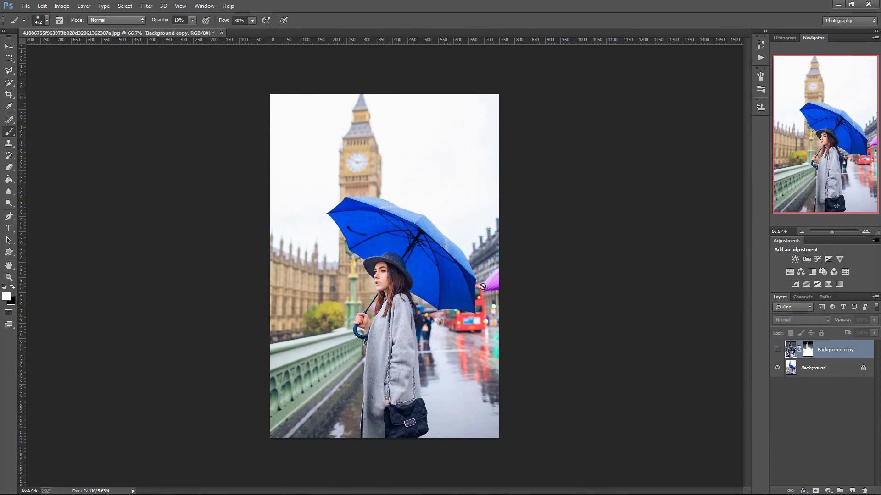
click(777, 350)
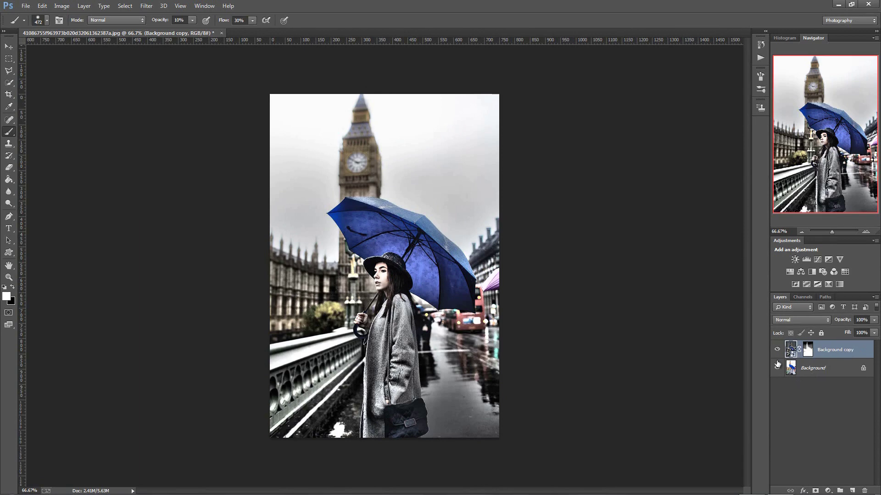
click(777, 351)
click(778, 351)
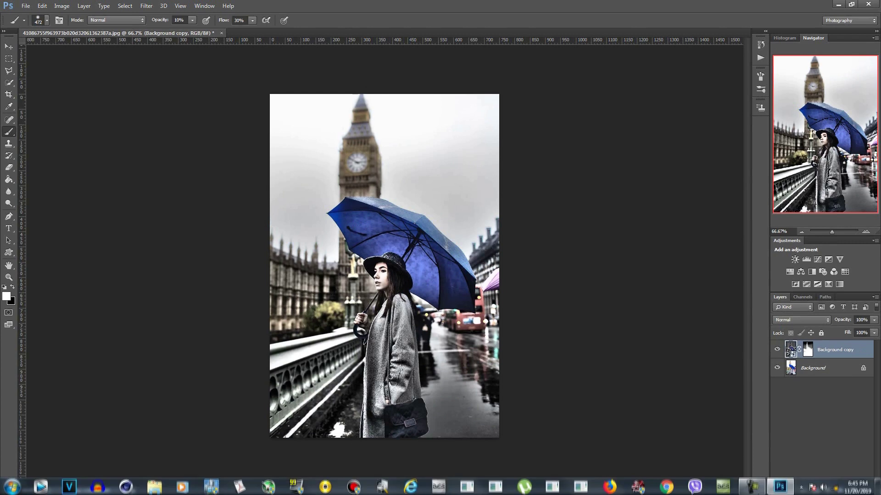
click(756, 487)
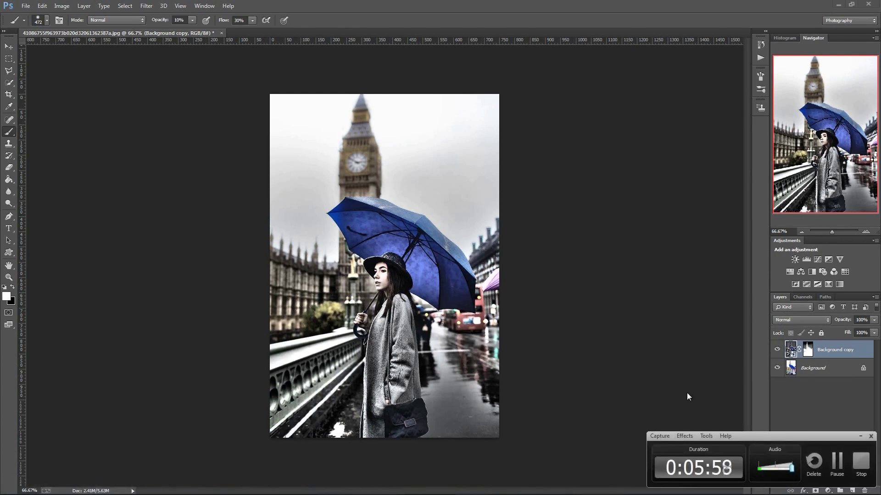